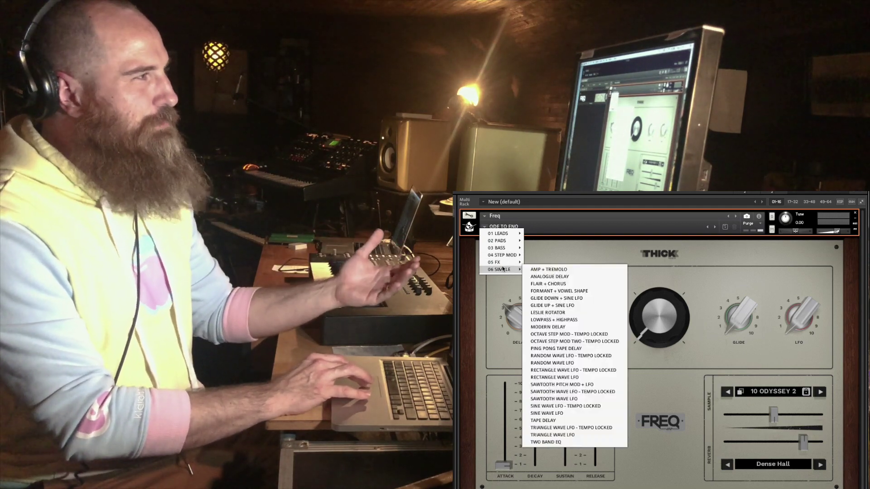
Load the 'Ode to Eno' snapshot from the 06 effects category into Freq.
{"action": "left_click", "coordinate": [548, 270]}
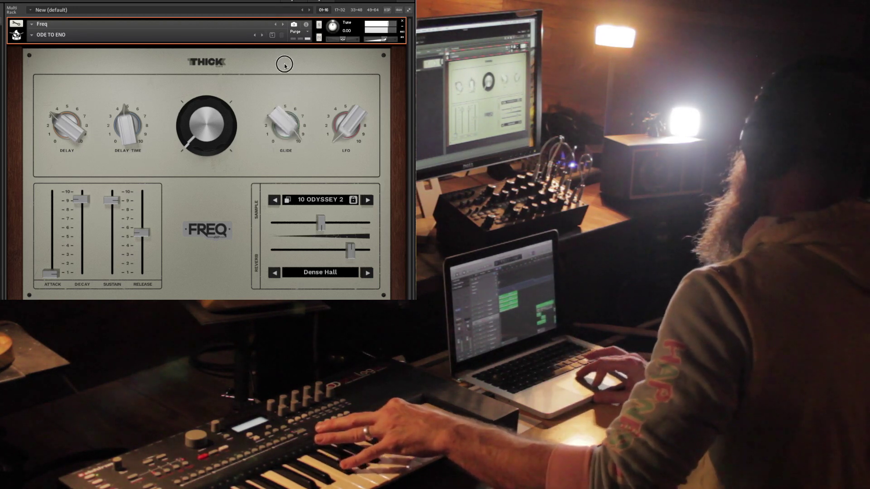
Turn up the LFO amount, then step forward to the OLD FRIEND snapshot.
{"action": "left_click_drag", "start_coordinate": [344, 125], "coordinate": [339, 116]}
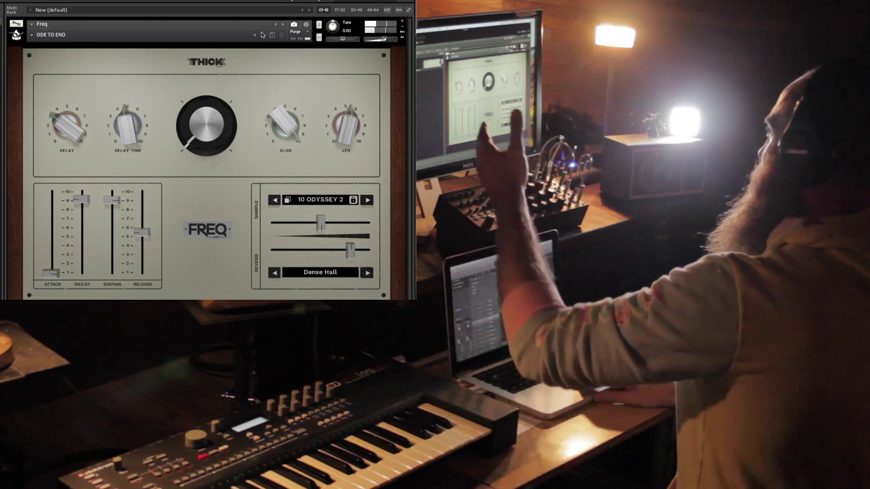
{"action": "left_click", "coordinate": [262, 35]}
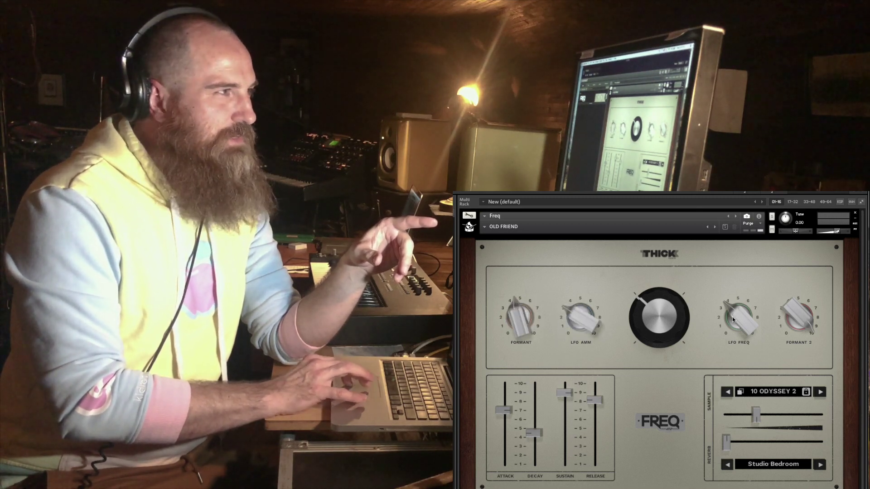
Lower Formant 2, then push the THICK macro up and ease it back slightly.
{"action": "left_click_drag", "start_coordinate": [794, 319], "coordinate": [791, 335]}
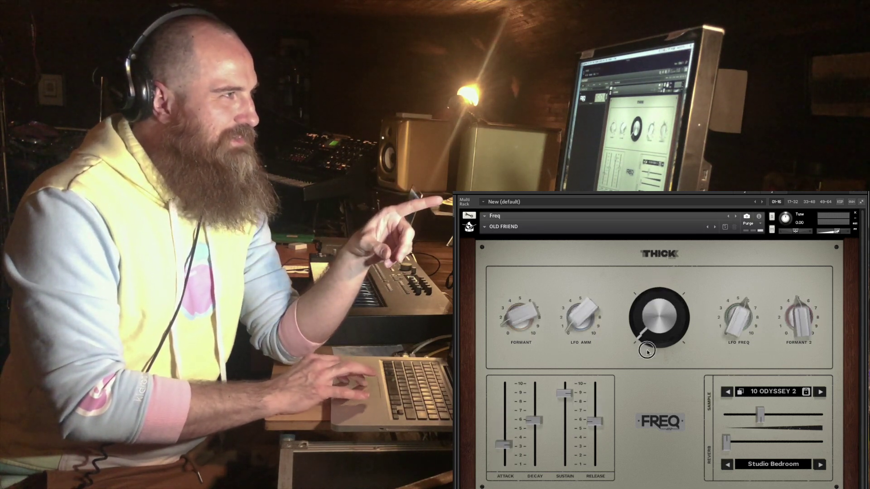
{"action": "left_click_drag", "start_coordinate": [647, 350], "coordinate": [663, 261]}
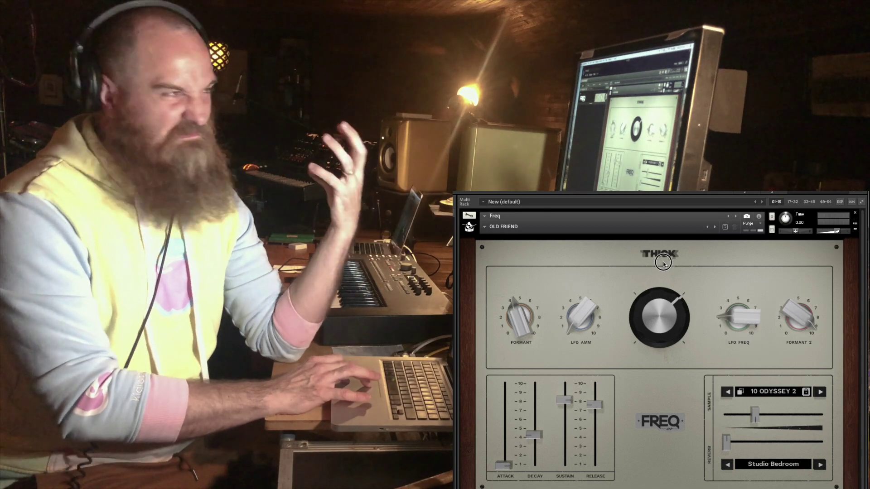
{"action": "mouse_move", "coordinate": [662, 263]}
{"action": "left_mouse_down"}
{"action": "mouse_move", "coordinate": [655, 366]}
{"action": "mouse_move", "coordinate": [665, 315]}
{"action": "left_mouse_up"}
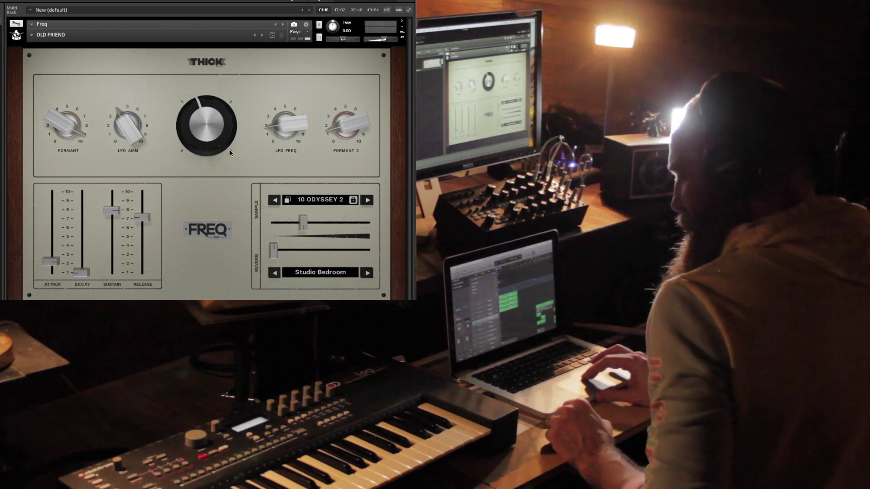
Switch the sample to 13 HUMAN and step forward to the PIZZICAVOCADO snapshot.
{"action": "left_click", "coordinate": [320, 200]}
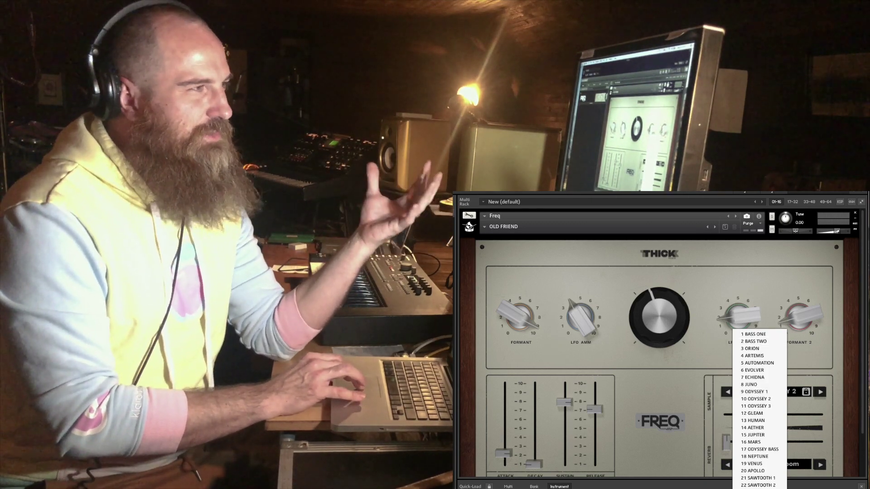
{"action": "left_click", "coordinate": [751, 421]}
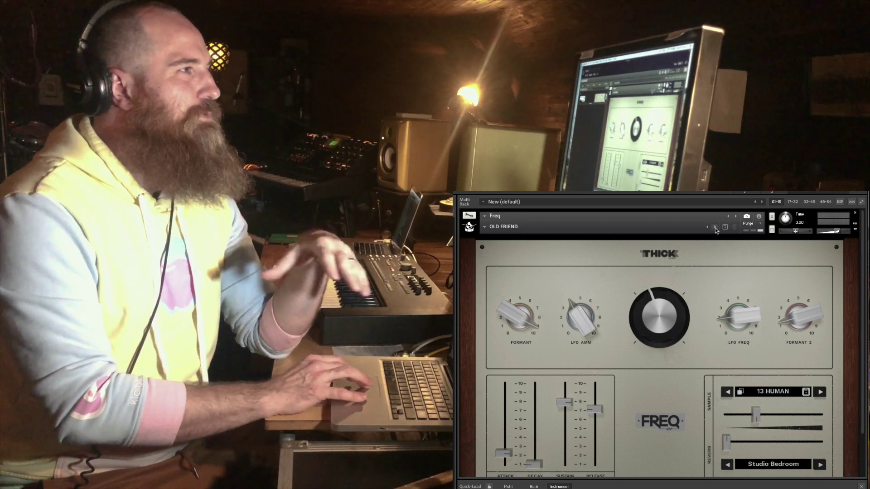
{"action": "left_click", "coordinate": [715, 228]}
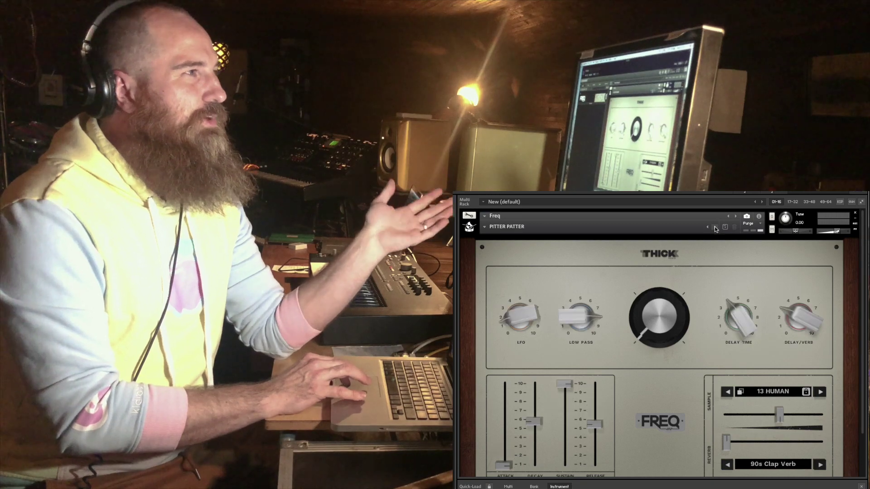
{"action": "left_click", "coordinate": [714, 226]}
{"action": "left_click", "coordinate": [715, 227]}
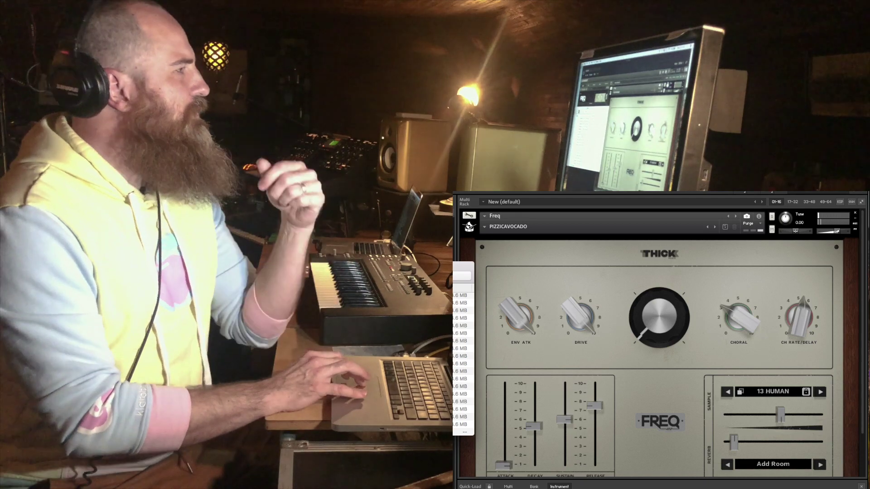
Preview the tape-loop WAVs, load them into the Sample slot, and raise THICK.
{"action": "key", "text": "Down"}
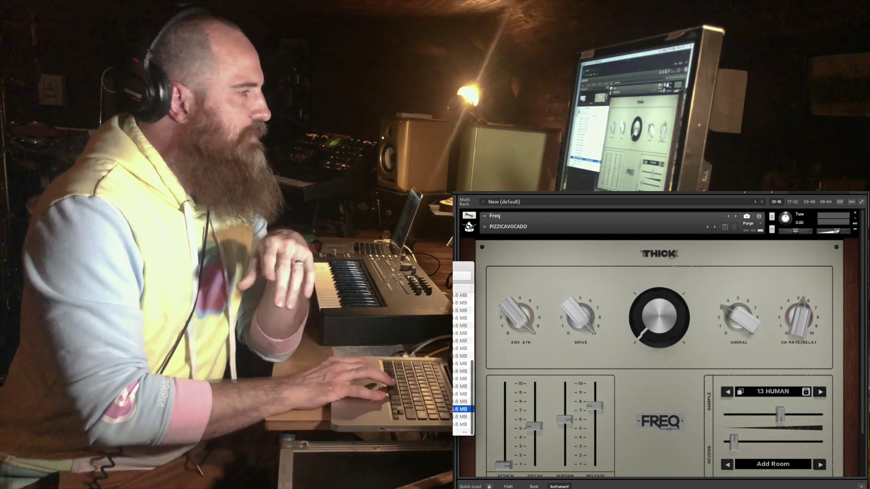
{"action": "key", "text": "space"}
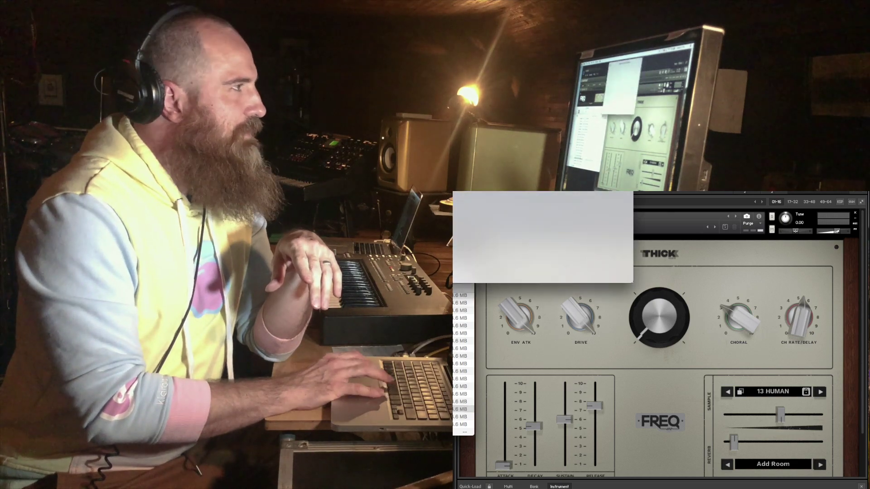
{"action": "key", "text": "space"}
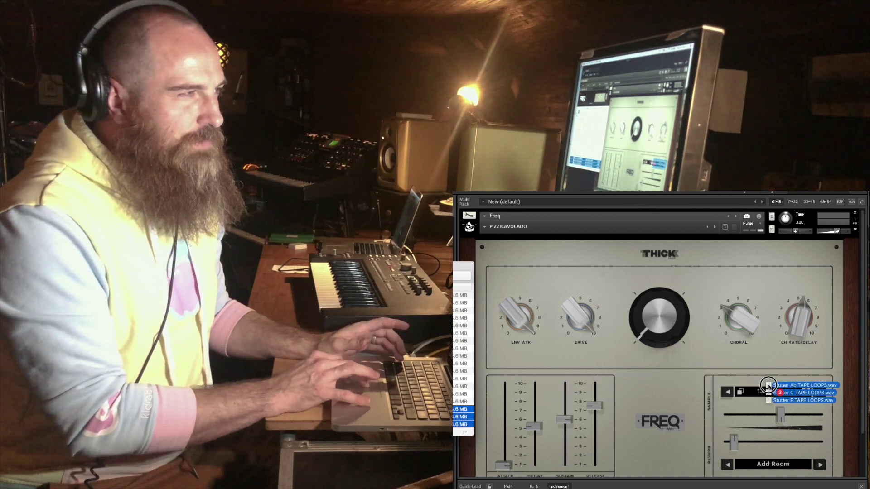
{"action": "left_click_drag", "start_coordinate": [759, 392], "coordinate": [752, 392]}
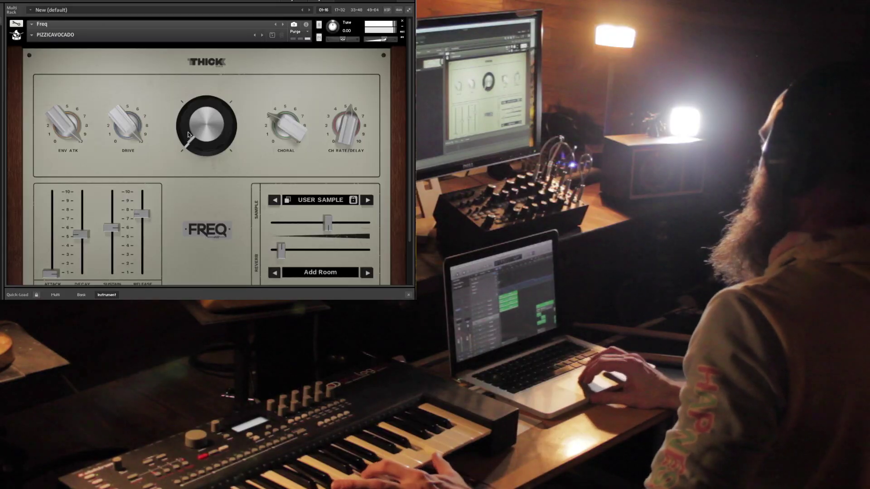
{"action": "left_click_drag", "start_coordinate": [194, 141], "coordinate": [188, 108]}
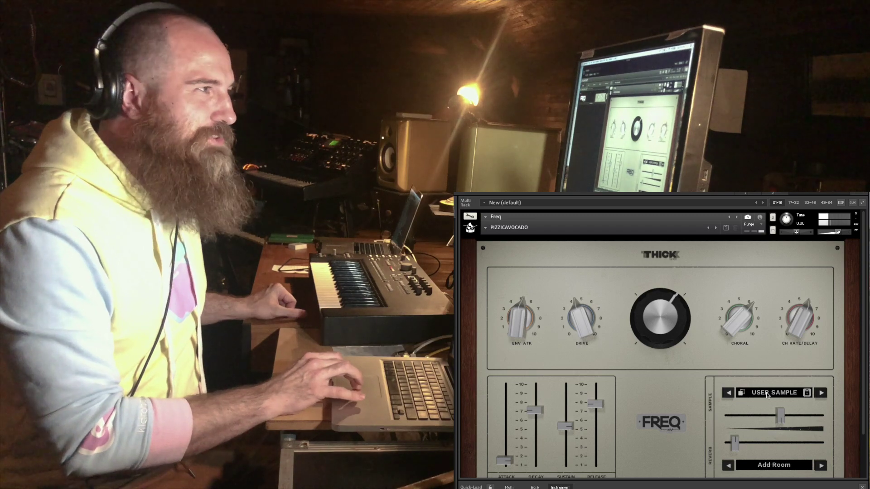
Step to PURPLE PLANET, turn THICK down, and nudge the sample slider lower.
{"action": "left_click", "coordinate": [716, 230]}
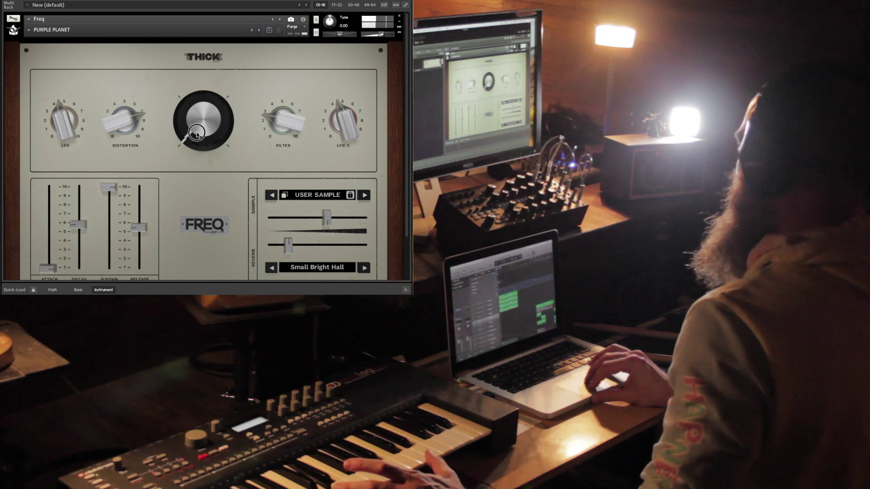
{"action": "mouse_move", "coordinate": [201, 43]}
{"action": "left_mouse_down"}
{"action": "mouse_move", "coordinate": [200, 100]}
{"action": "mouse_move", "coordinate": [254, 98]}
{"action": "left_mouse_up"}
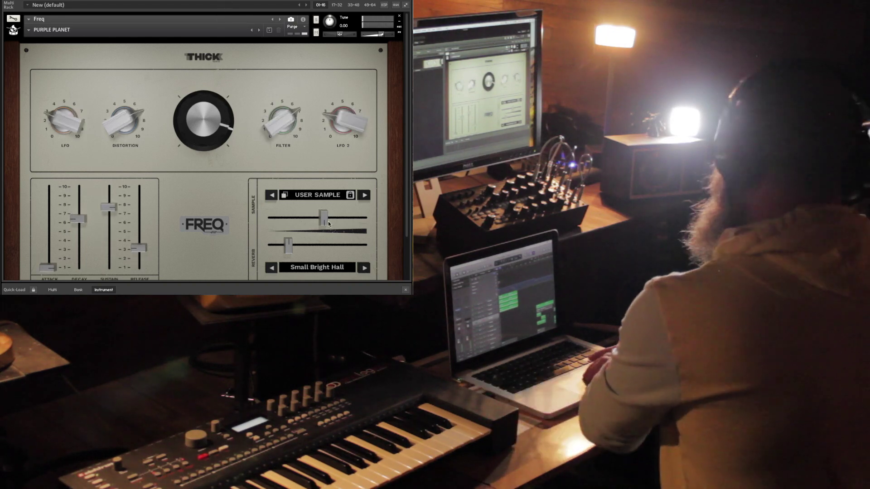
{"action": "left_click_drag", "start_coordinate": [324, 218], "coordinate": [315, 217]}
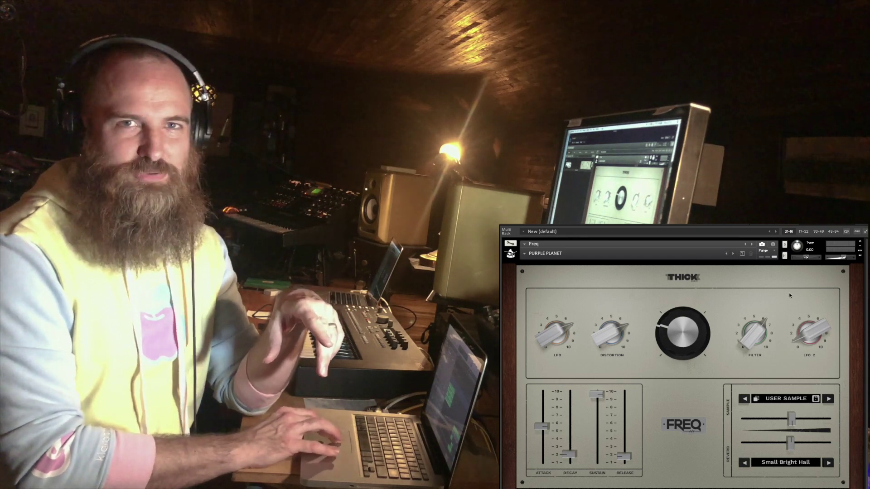
{"action": "left_click", "coordinate": [742, 254]}
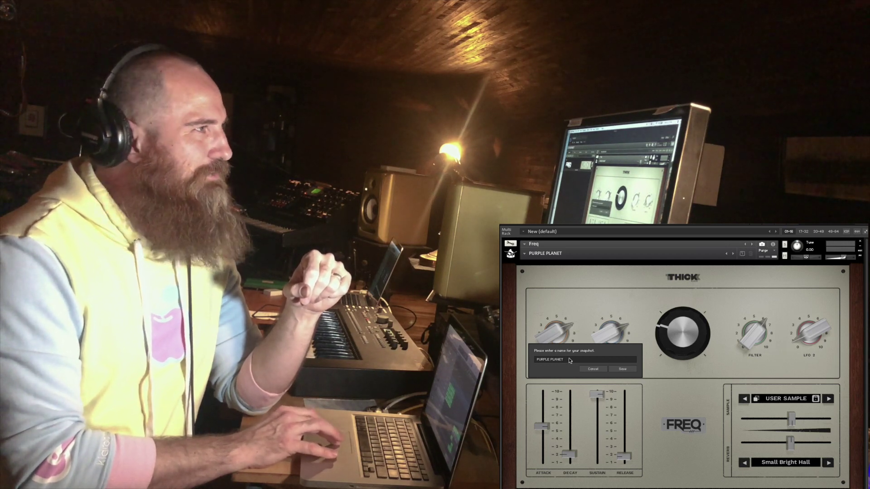
{"action": "left_click", "coordinate": [595, 368]}
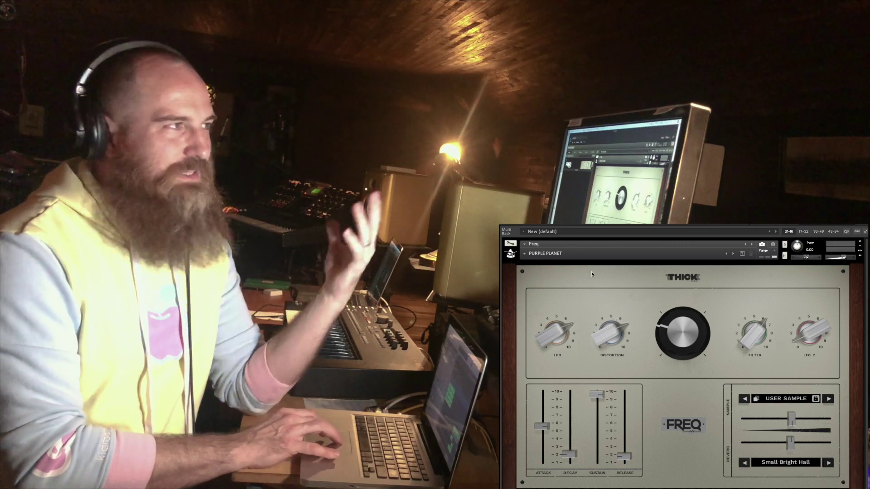
{"action": "left_click", "coordinate": [509, 243]}
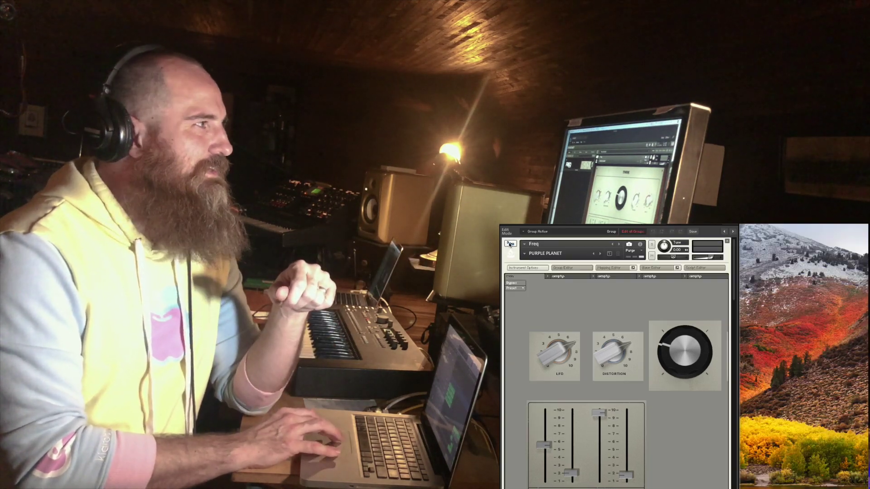
{"action": "scroll", "coordinate": [558, 324], "scroll_direction": "down", "scroll_amount": 5}
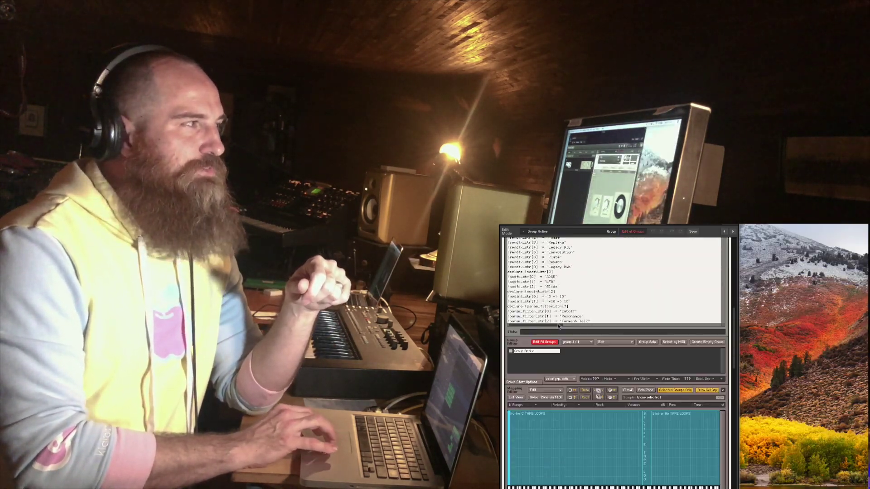
{"action": "scroll", "coordinate": [558, 324], "scroll_direction": "down", "scroll_amount": 5}
{"action": "scroll", "coordinate": [557, 324], "scroll_direction": "down", "scroll_amount": 5}
{"action": "scroll", "coordinate": [558, 325], "scroll_direction": "down", "scroll_amount": 2}
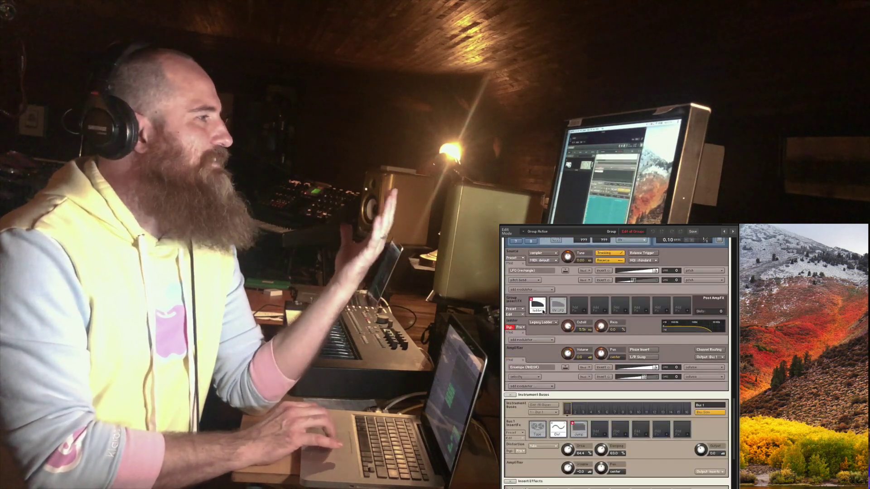
{"action": "scroll", "coordinate": [569, 429], "scroll_direction": "down", "scroll_amount": 4}
{"action": "scroll", "coordinate": [569, 429], "scroll_direction": "down", "scroll_amount": 5}
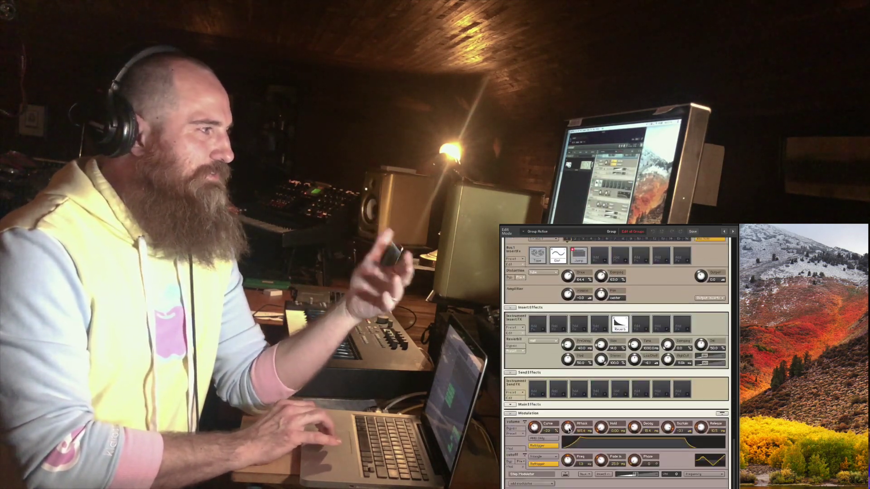
{"action": "scroll", "coordinate": [569, 429], "scroll_direction": "down", "scroll_amount": 4}
{"action": "scroll", "coordinate": [569, 430], "scroll_direction": "down", "scroll_amount": 2}
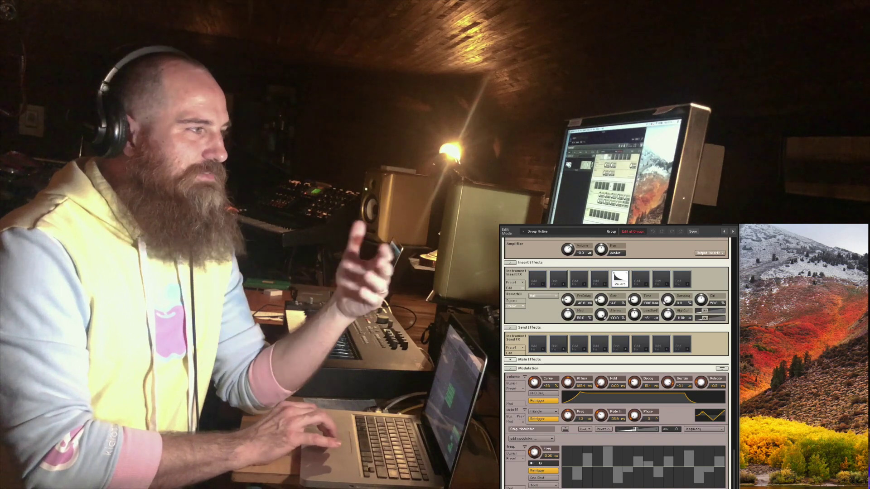
{"action": "scroll", "coordinate": [564, 350], "scroll_direction": "up", "scroll_amount": 5}
{"action": "scroll", "coordinate": [564, 350], "scroll_direction": "up", "scroll_amount": 4}
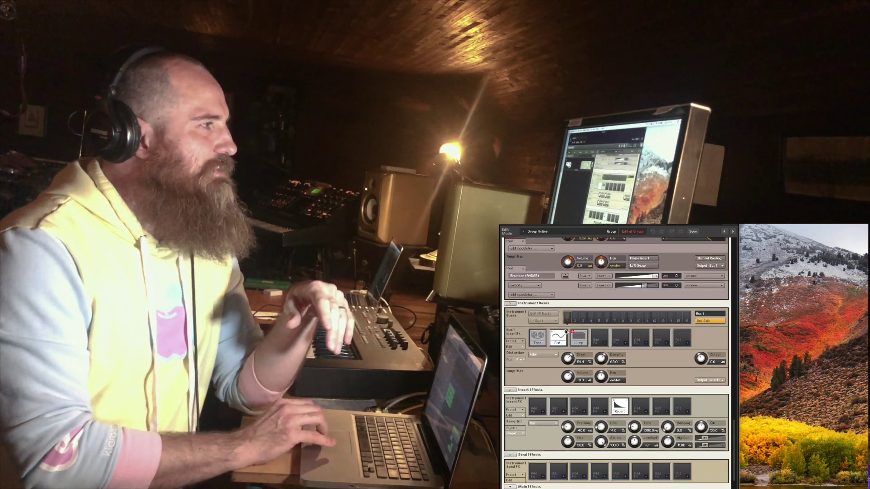
{"action": "scroll", "coordinate": [565, 331], "scroll_direction": "up", "scroll_amount": 5}
{"action": "scroll", "coordinate": [565, 331], "scroll_direction": "up", "scroll_amount": 5}
{"action": "scroll", "coordinate": [566, 330], "scroll_direction": "up", "scroll_amount": 5}
{"action": "scroll", "coordinate": [565, 331], "scroll_direction": "up", "scroll_amount": 3}
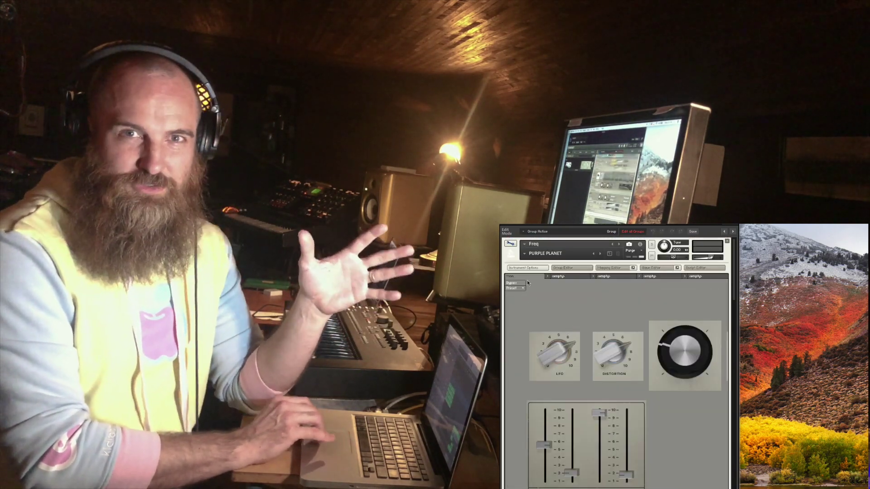
{"action": "left_click", "coordinate": [509, 245]}
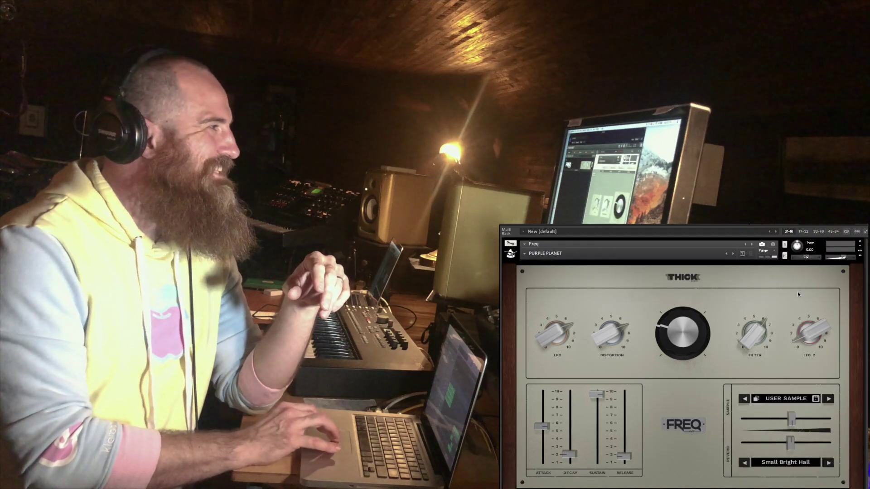